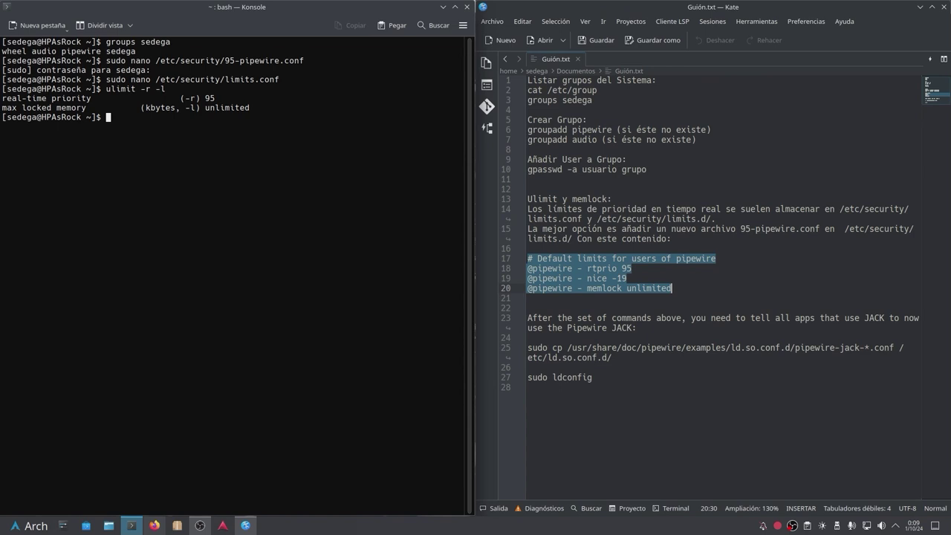
Close the terminal and text editor windows and open the recent session Arranque in Ardour
{"action": "left_click", "coordinate": [468, 8]}
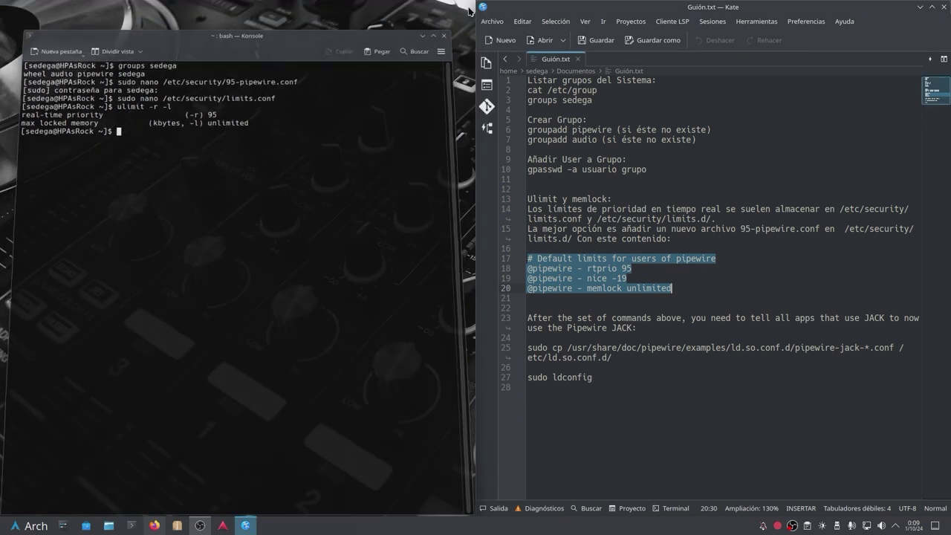
{"action": "left_click", "coordinate": [943, 7]}
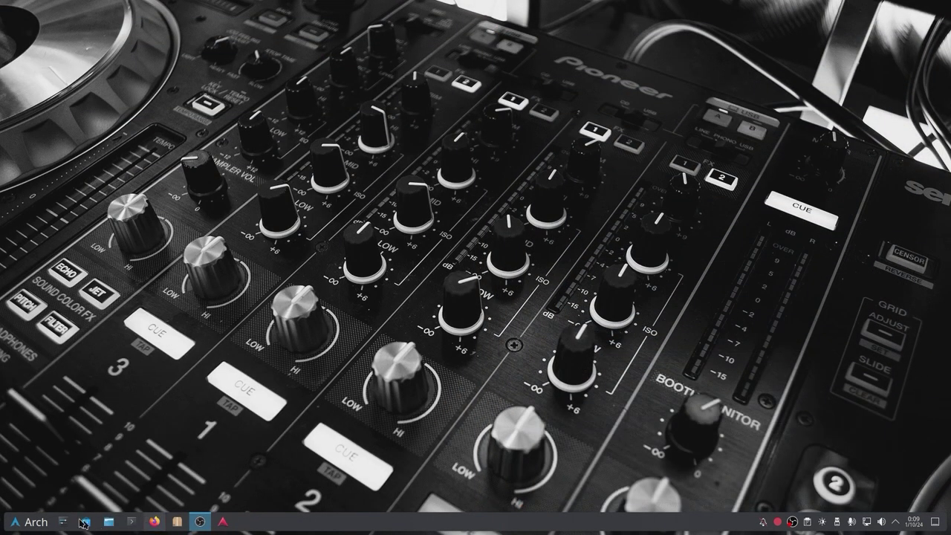
{"action": "left_click", "coordinate": [223, 523]}
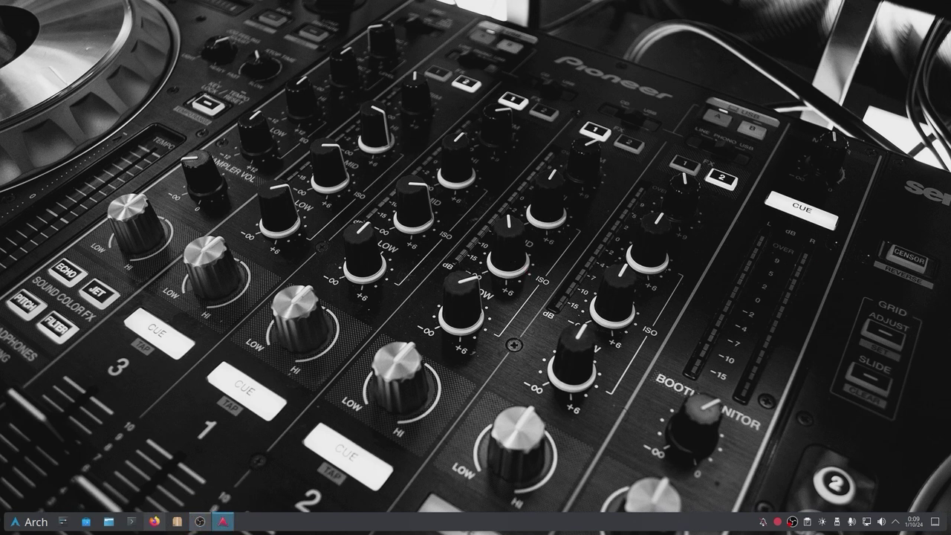
{"action": "left_click_drag", "start_coordinate": [735, 147], "coordinate": [333, 100]}
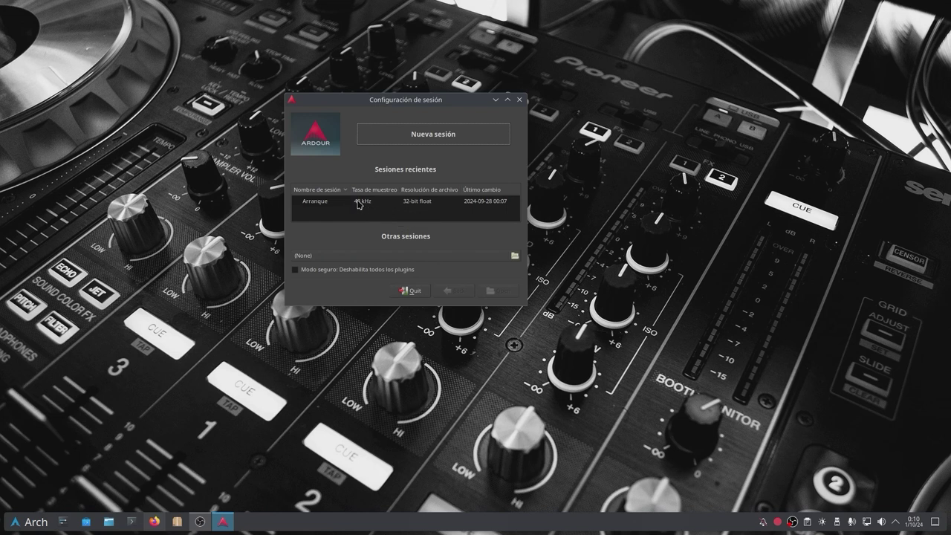
{"action": "double_click", "coordinate": [366, 202]}
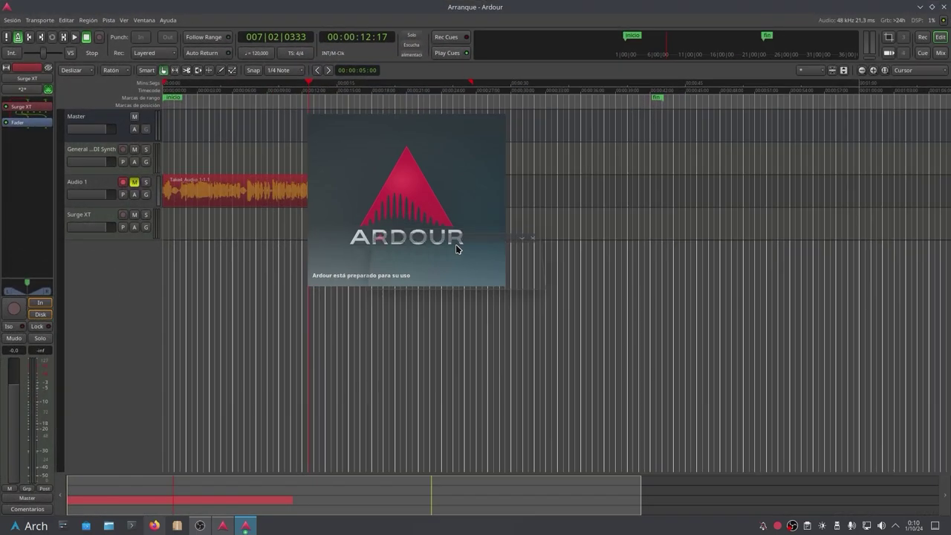
Open the Audio/MIDI setup from Ardour's general preferences and move its window clear of the tracks
{"action": "mouse_move", "coordinate": [1, 1]}
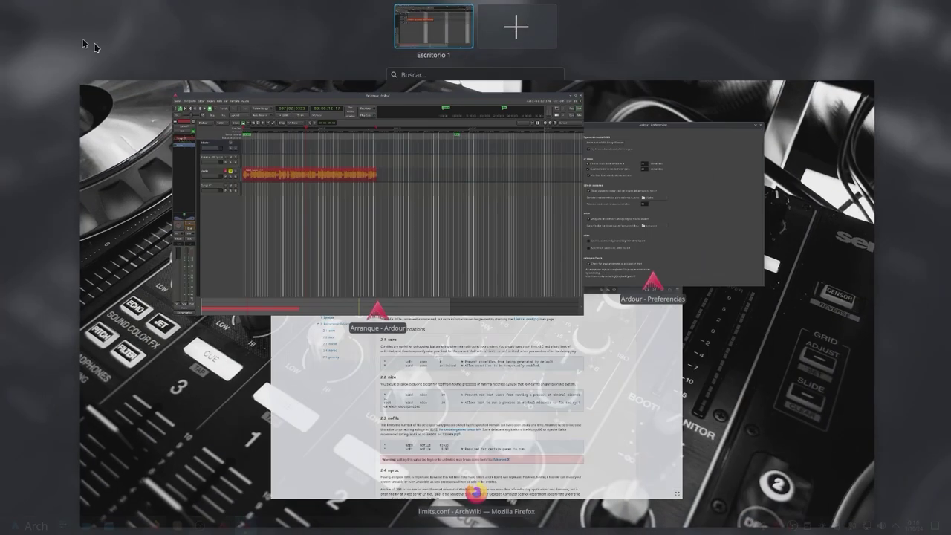
{"action": "left_click", "coordinate": [748, 218]}
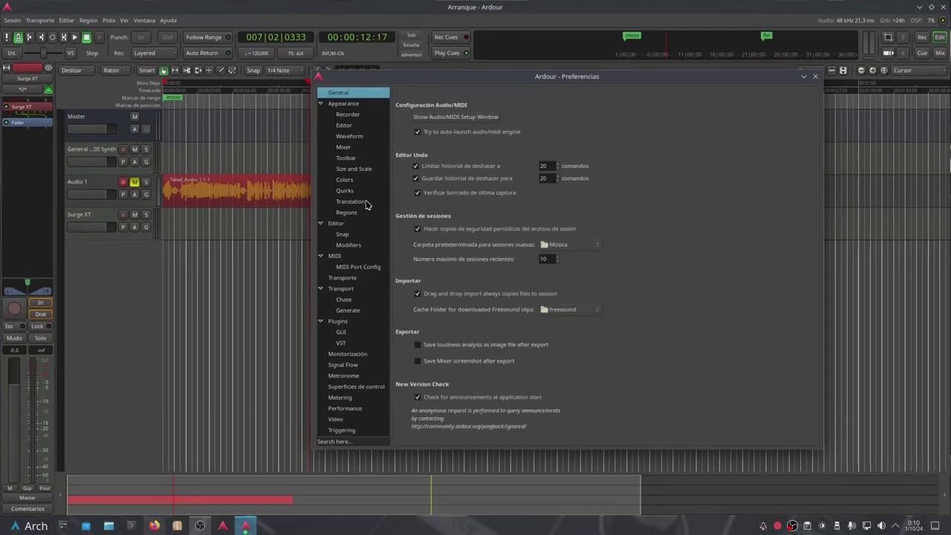
{"action": "left_click", "coordinate": [437, 118]}
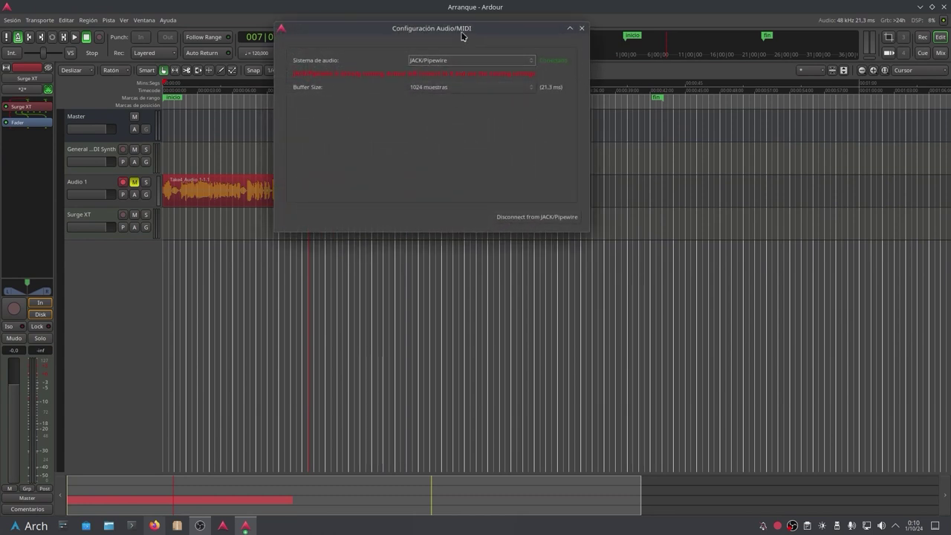
{"action": "left_click_drag", "start_coordinate": [462, 28], "coordinate": [529, 245]}
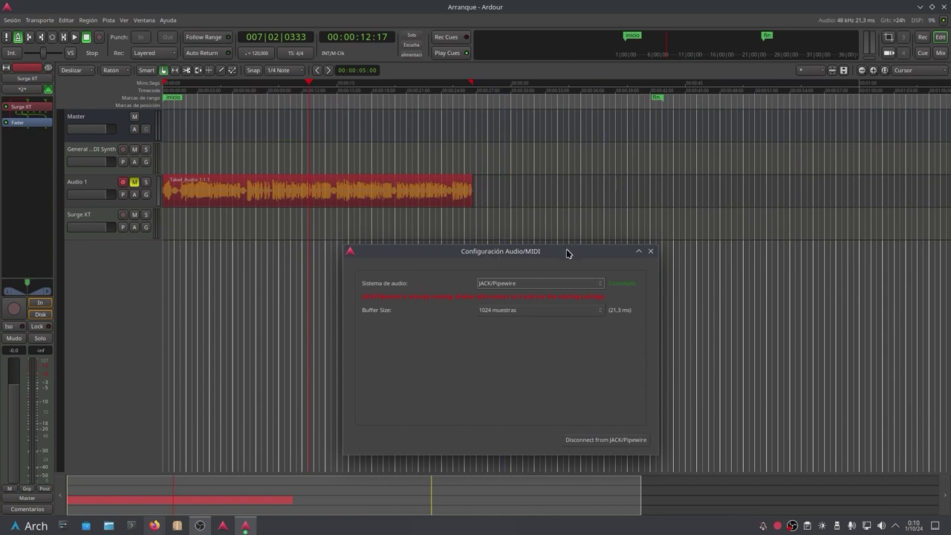
{"action": "left_click_drag", "start_coordinate": [557, 251], "coordinate": [559, 238]}
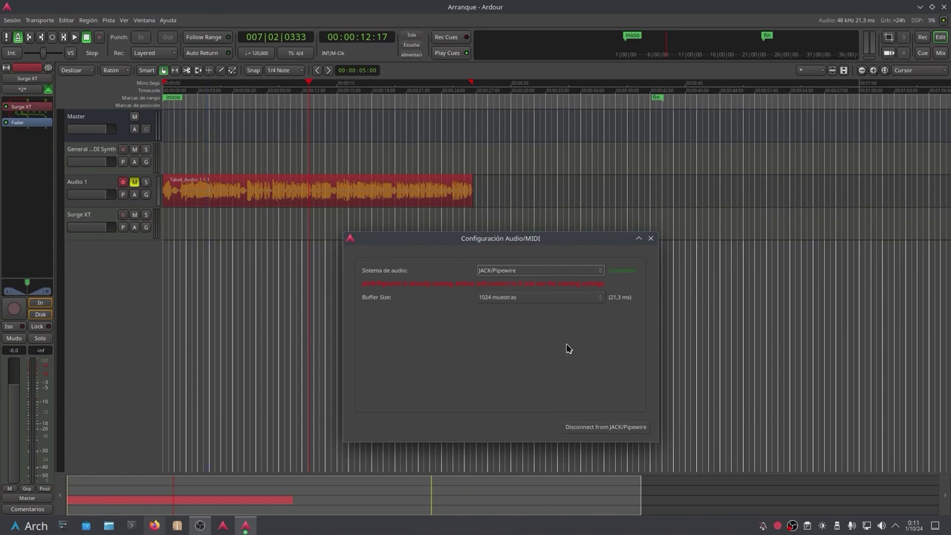
Choose JACK/Pipewire as the audio system in the Audio/MIDI setup and close that window
{"action": "left_click", "coordinate": [510, 273]}
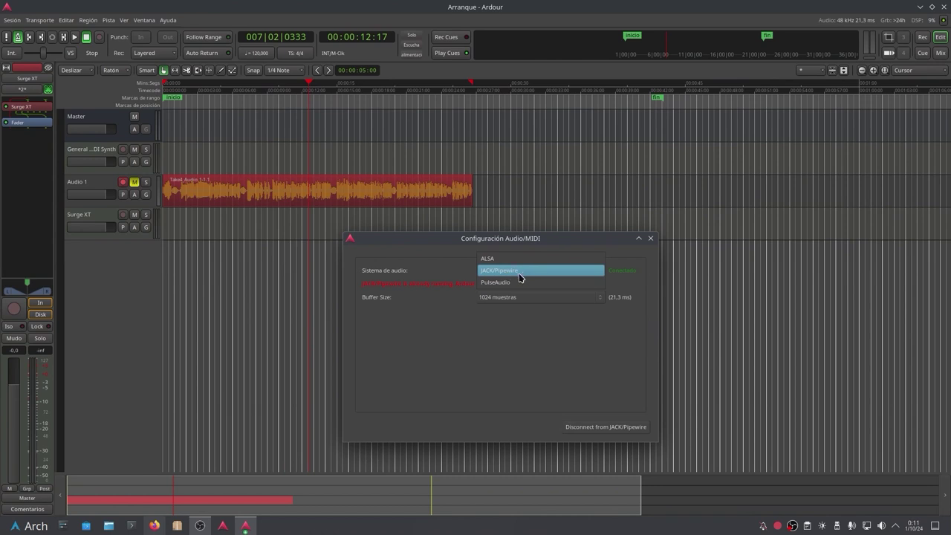
{"action": "left_click", "coordinate": [512, 273]}
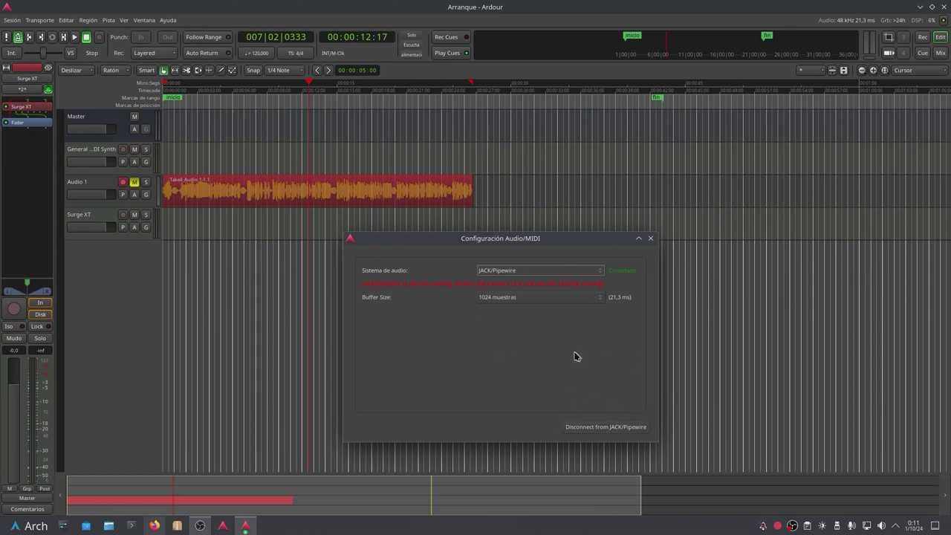
{"action": "left_click_drag", "start_coordinate": [607, 245], "coordinate": [586, 191]}
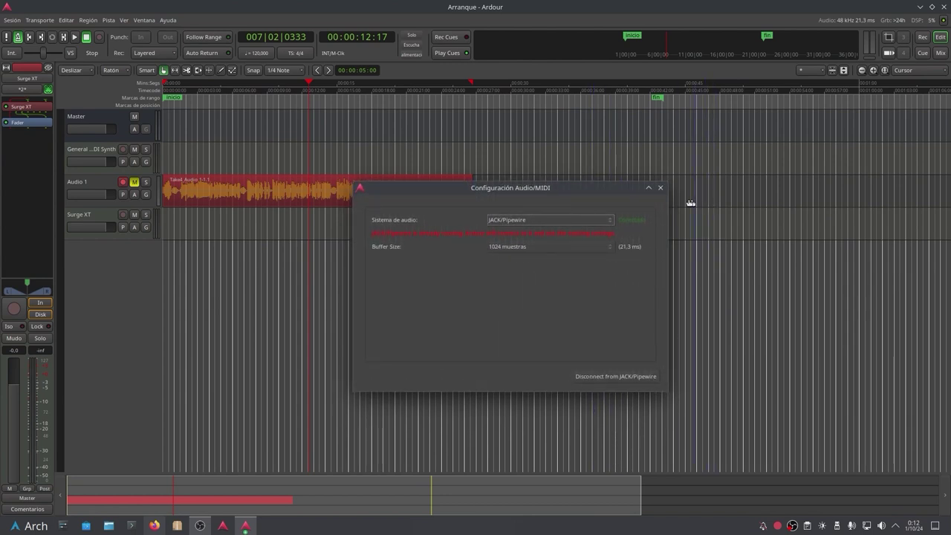
{"action": "left_click", "coordinate": [659, 188]}
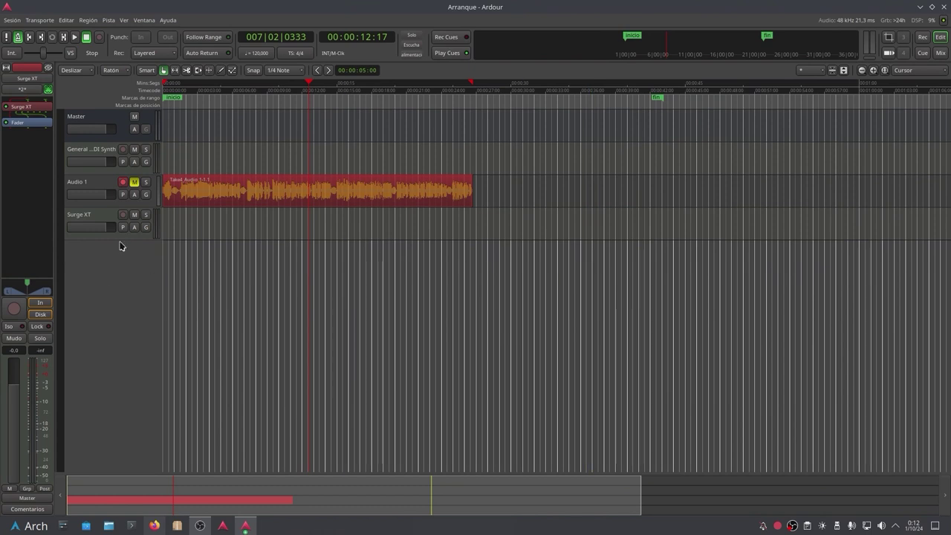
Enlarge the Surge XT track's height to show its MIDI keyboard, and switch to the qpwgraph patchbay
{"action": "left_click_drag", "start_coordinate": [123, 244], "coordinate": [112, 360]}
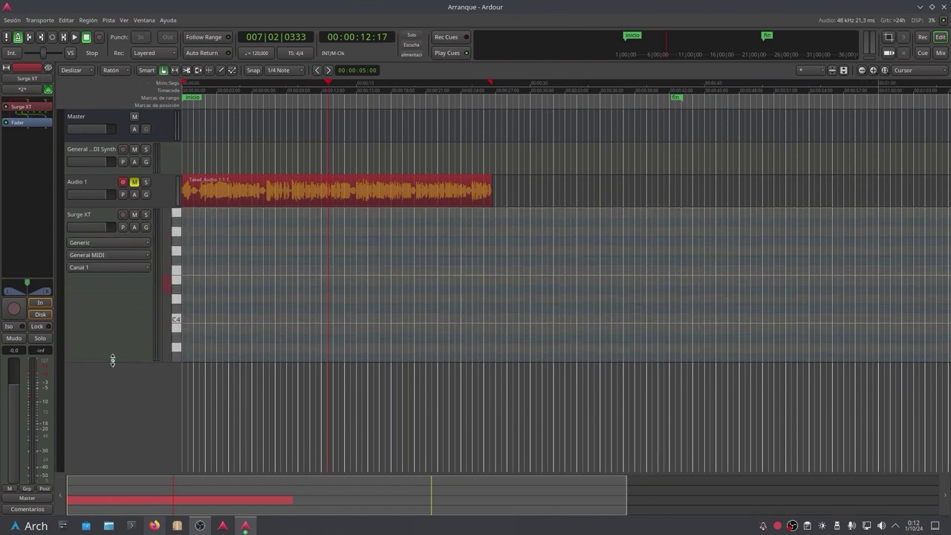
{"action": "left_click", "coordinate": [14, 527]}
{"action": "mouse_move", "coordinate": [30, 404]}
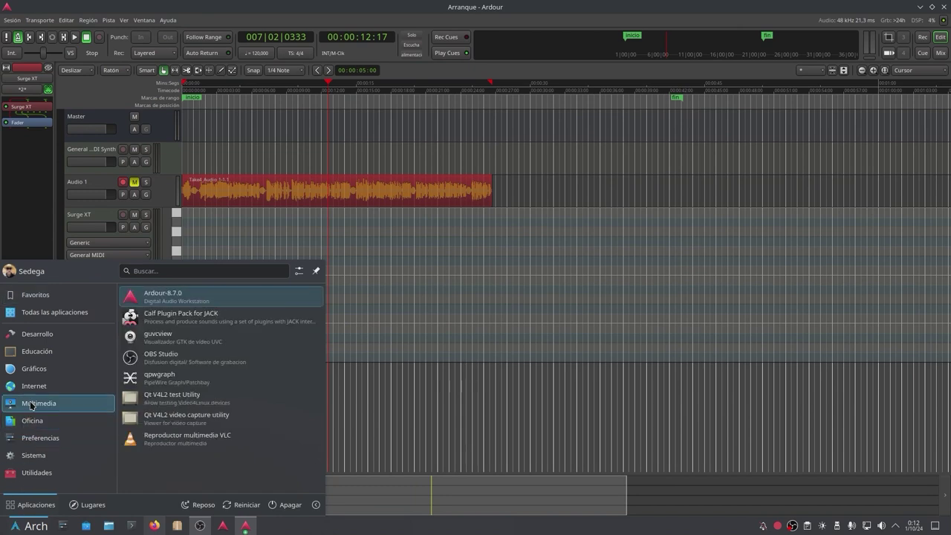
{"action": "left_click", "coordinate": [165, 381]}
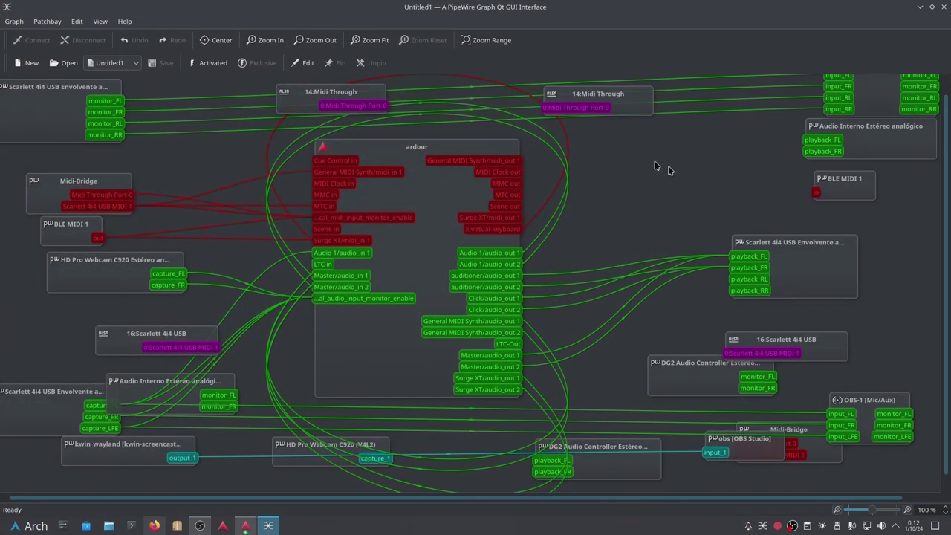
Rearrange the ardour, Scarlett 4i4 USB capture, OBS-1 and HD Pro Webcam C920 nodes in the graph to expose their connections
{"action": "left_click_drag", "start_coordinate": [405, 140], "coordinate": [461, 152]}
{"action": "left_click_drag", "start_coordinate": [449, 116], "coordinate": [439, 146]}
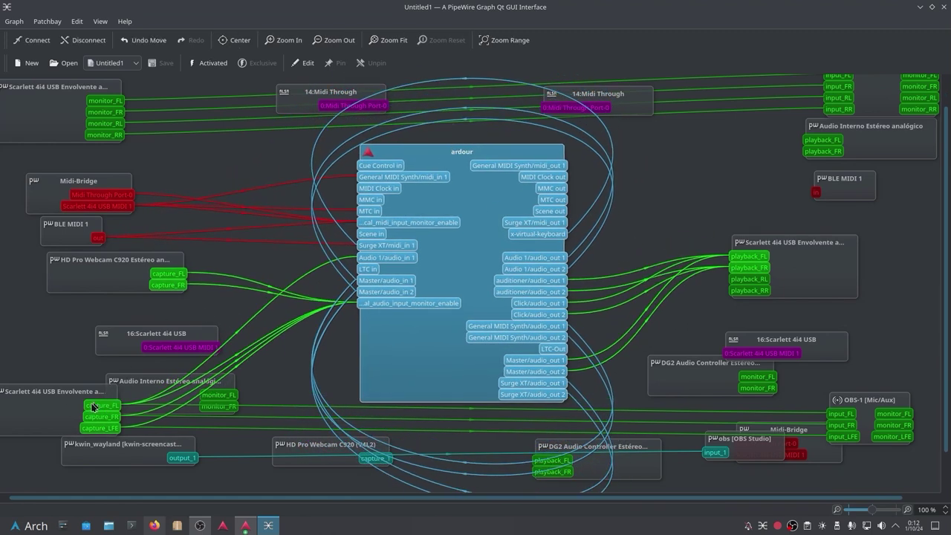
{"action": "left_click_drag", "start_coordinate": [49, 433], "coordinate": [90, 414]}
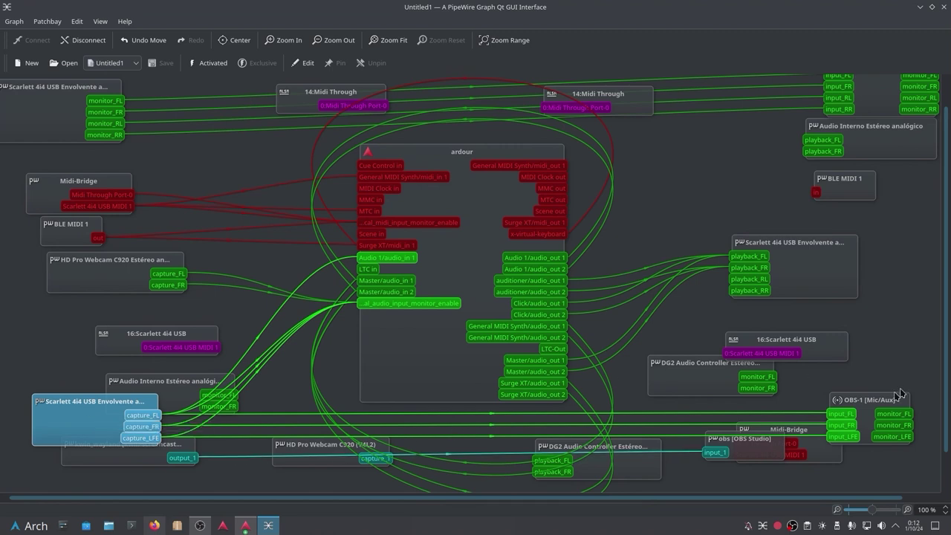
{"action": "left_click_drag", "start_coordinate": [865, 405], "coordinate": [863, 416]}
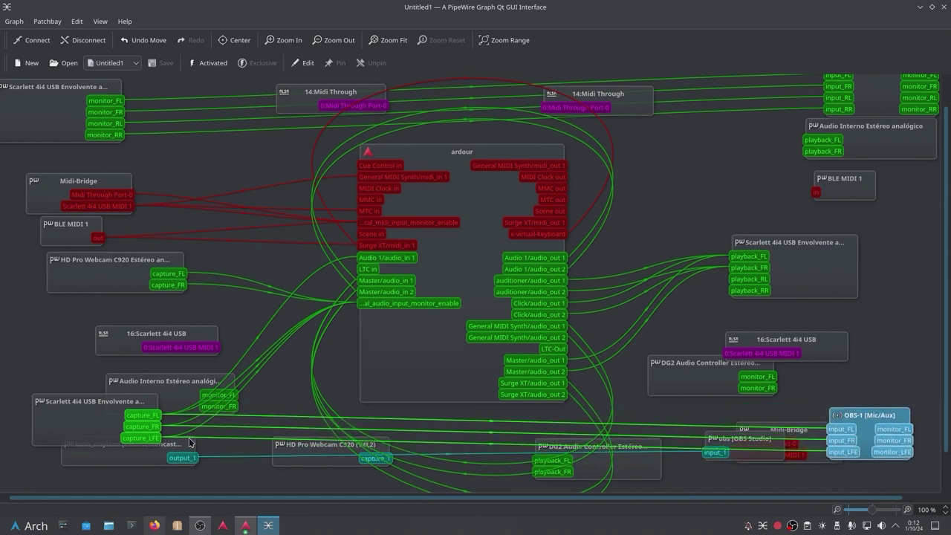
{"action": "left_click_drag", "start_coordinate": [121, 403], "coordinate": [94, 388]}
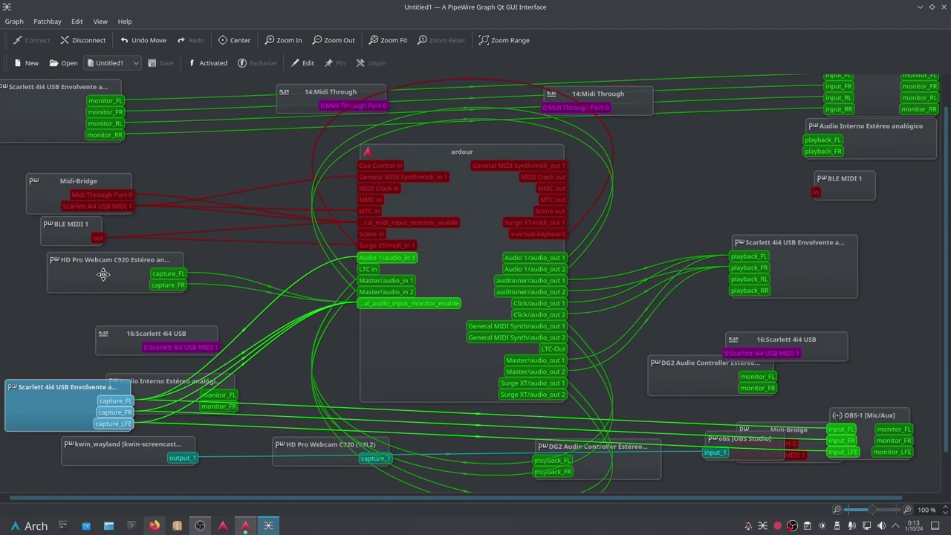
{"action": "left_click_drag", "start_coordinate": [103, 274], "coordinate": [103, 276]}
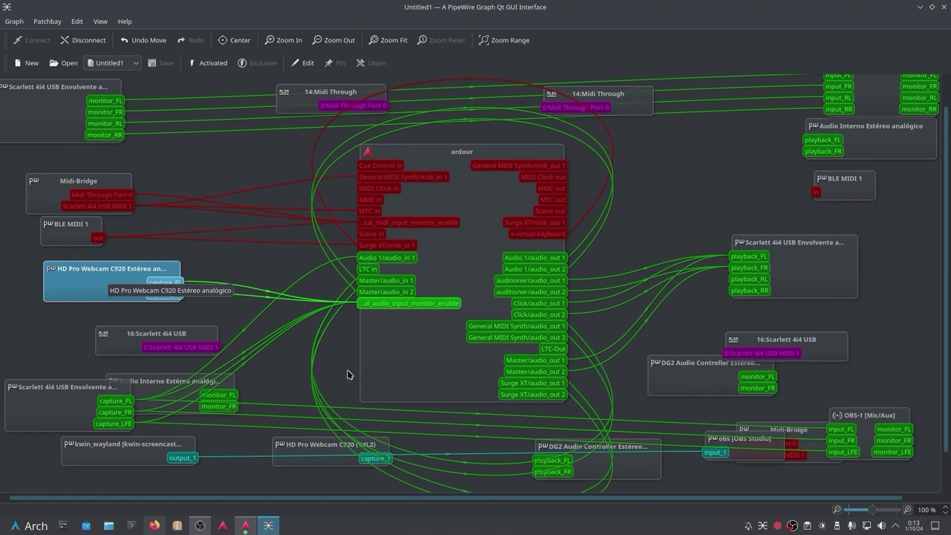
View the system's sound devices and disconnect the HD Pro Webcam C920 audio capture node from Ardour
{"action": "left_click", "coordinate": [881, 527]}
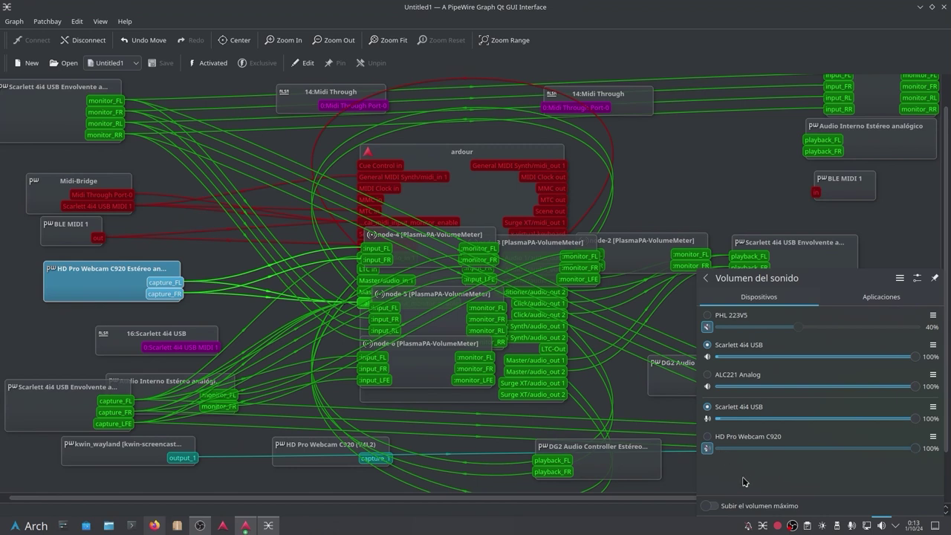
{"action": "left_click", "coordinate": [352, 474]}
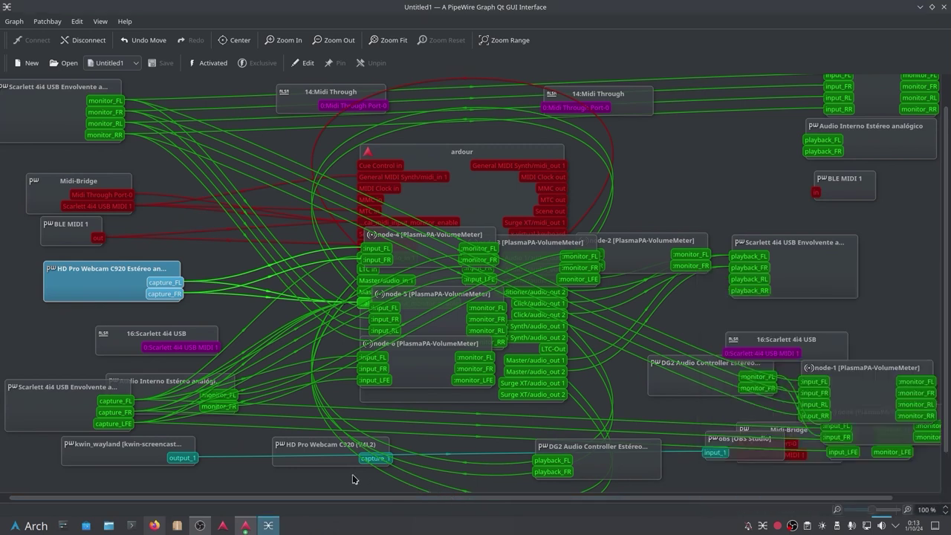
{"action": "right_click", "coordinate": [118, 280]}
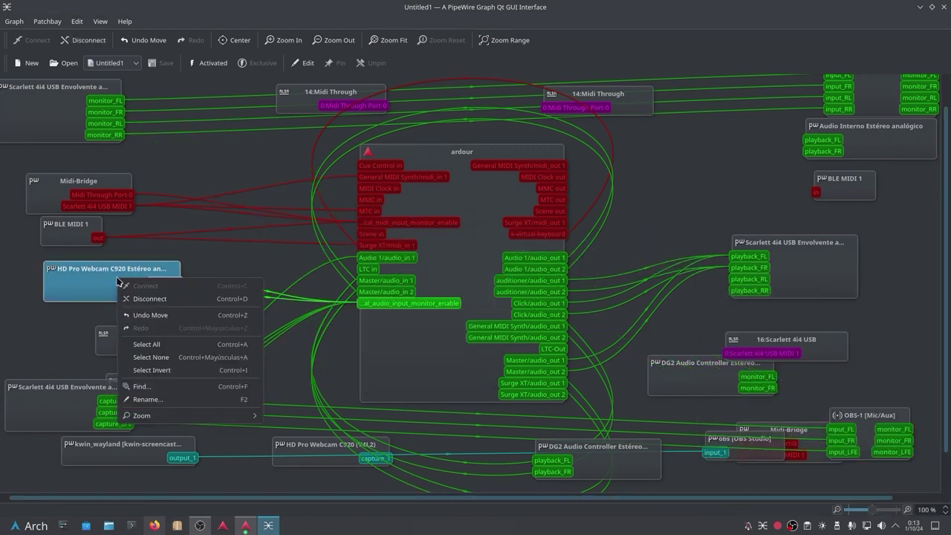
{"action": "left_click", "coordinate": [86, 287]}
{"action": "right_click", "coordinate": [86, 286]}
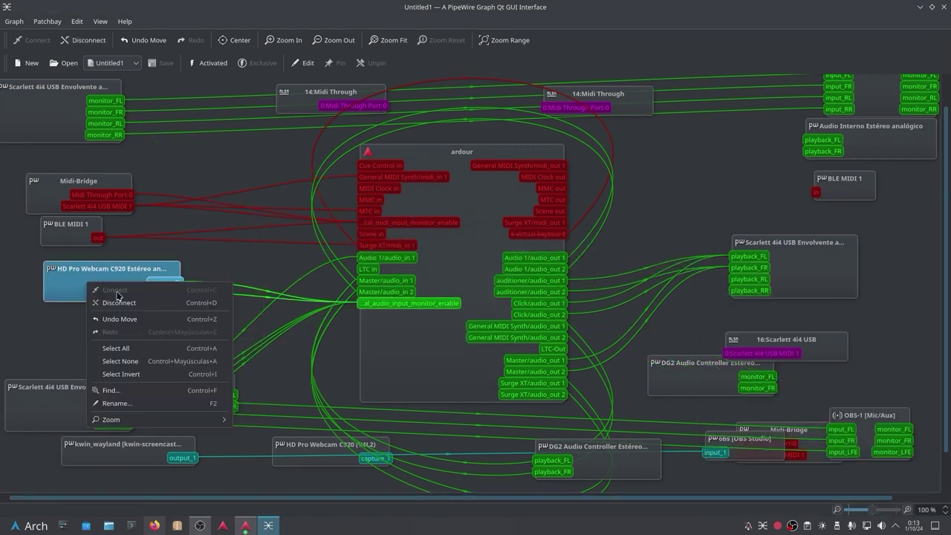
{"action": "left_click", "coordinate": [113, 303]}
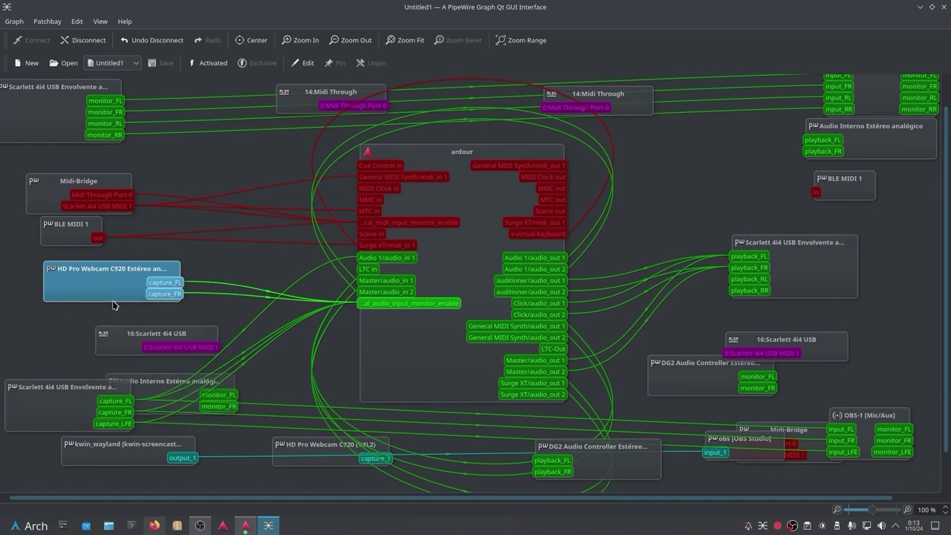
{"action": "left_click_drag", "start_coordinate": [99, 280], "coordinate": [25, 294]}
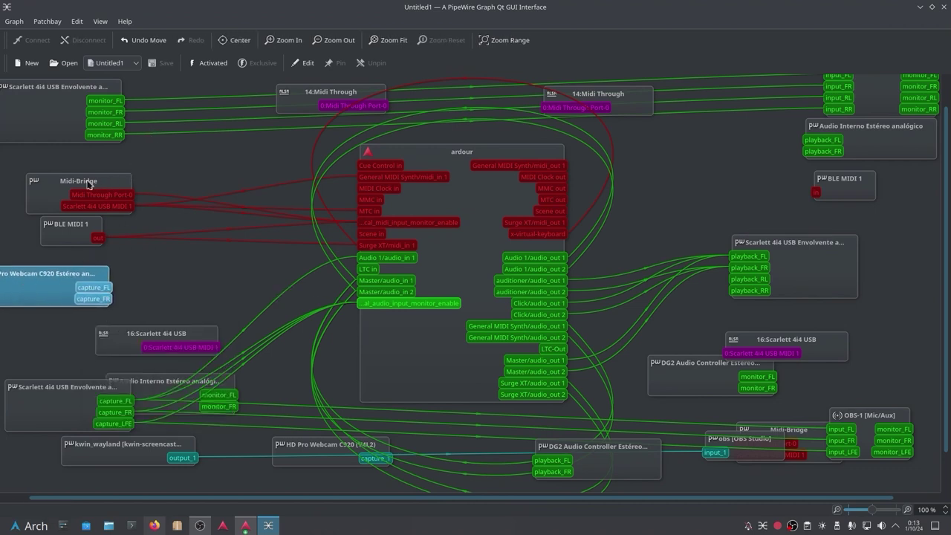
Reposition the Midi-Bridge, BLE MIDI 1 and 16:Scarlett 4i4 USB source nodes, and close the graph window, leaving it running in the system tray
{"action": "left_click_drag", "start_coordinate": [87, 185], "coordinate": [96, 169]}
{"action": "mouse_move", "coordinate": [64, 230]}
{"action": "left_mouse_down"}
{"action": "mouse_move", "coordinate": [71, 225]}
{"action": "mouse_move", "coordinate": [56, 223]}
{"action": "left_mouse_up"}
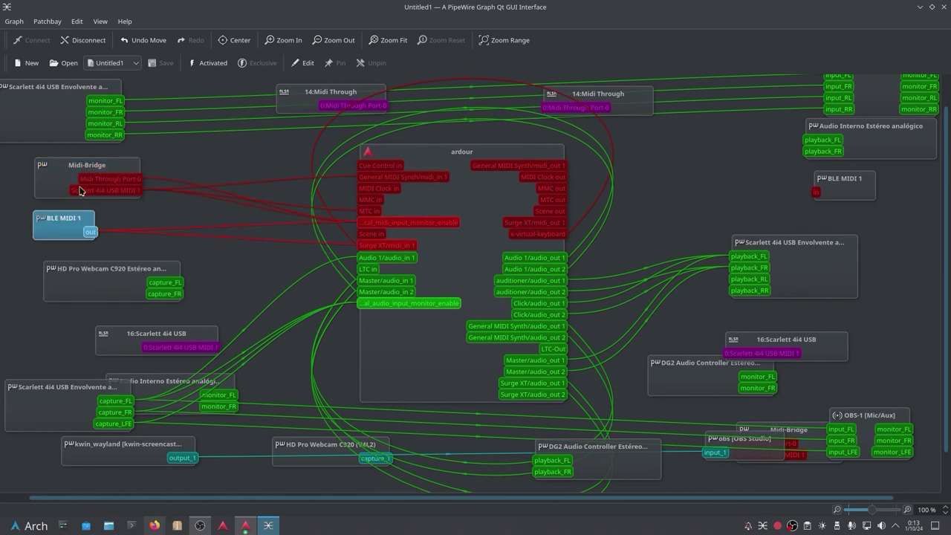
{"action": "left_click_drag", "start_coordinate": [62, 177], "coordinate": [71, 176]}
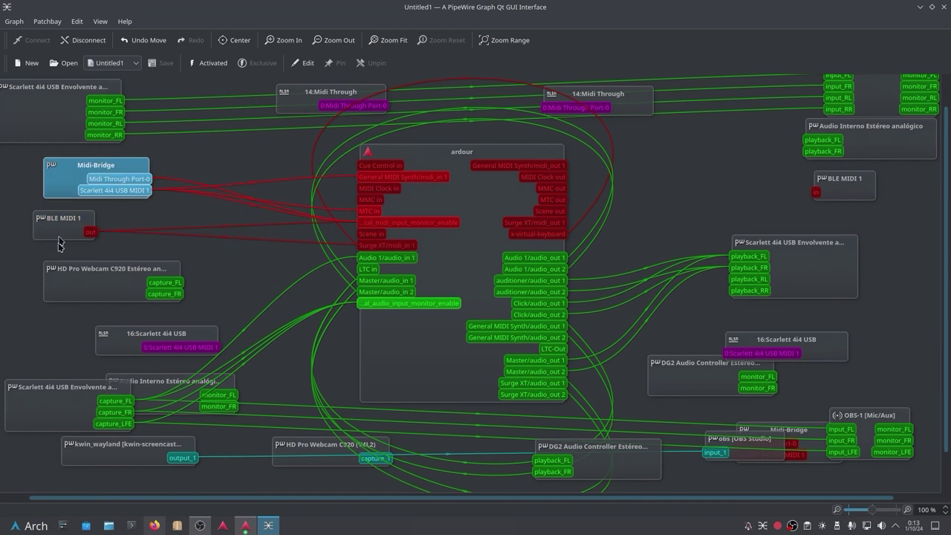
{"action": "left_click_drag", "start_coordinate": [120, 325], "coordinate": [67, 309]}
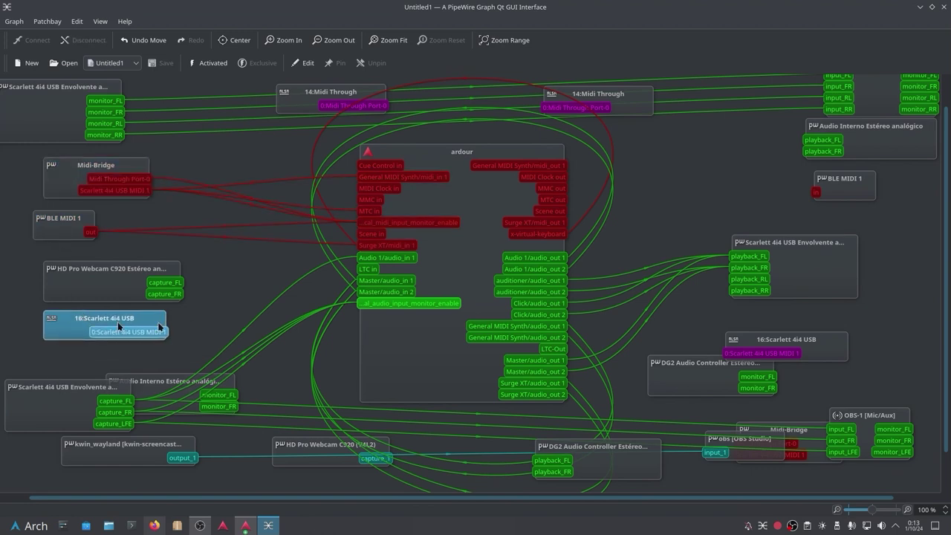
{"action": "left_click", "coordinate": [828, 273]}
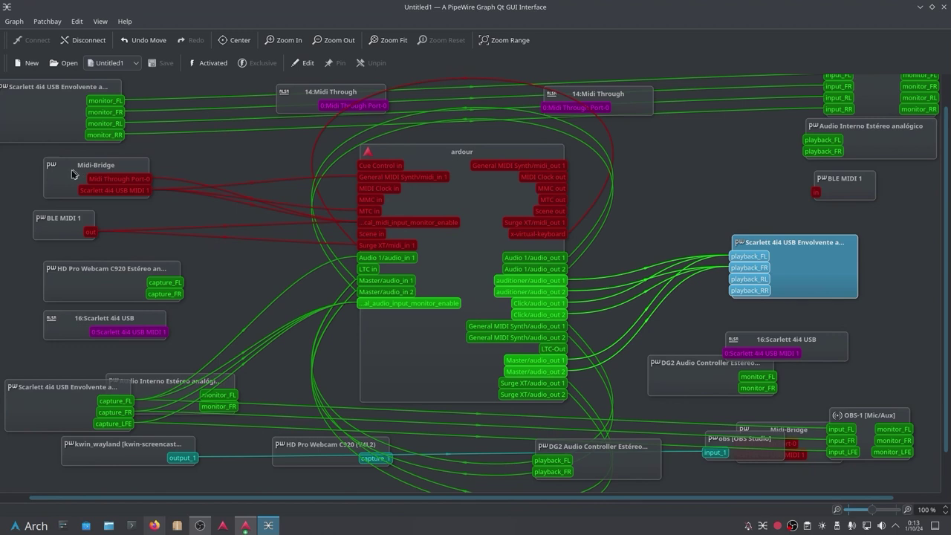
{"action": "left_click_drag", "start_coordinate": [67, 176], "coordinate": [67, 164]}
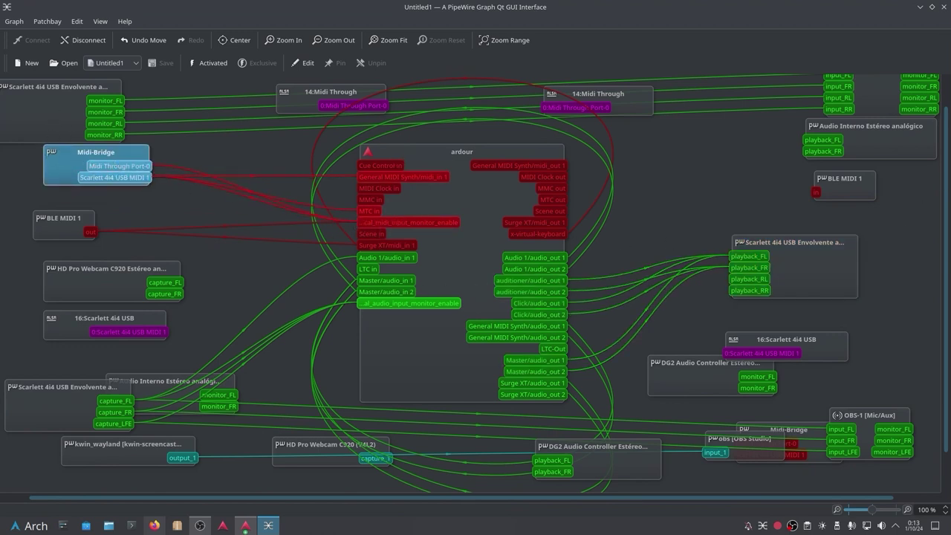
{"action": "left_click", "coordinate": [944, 8]}
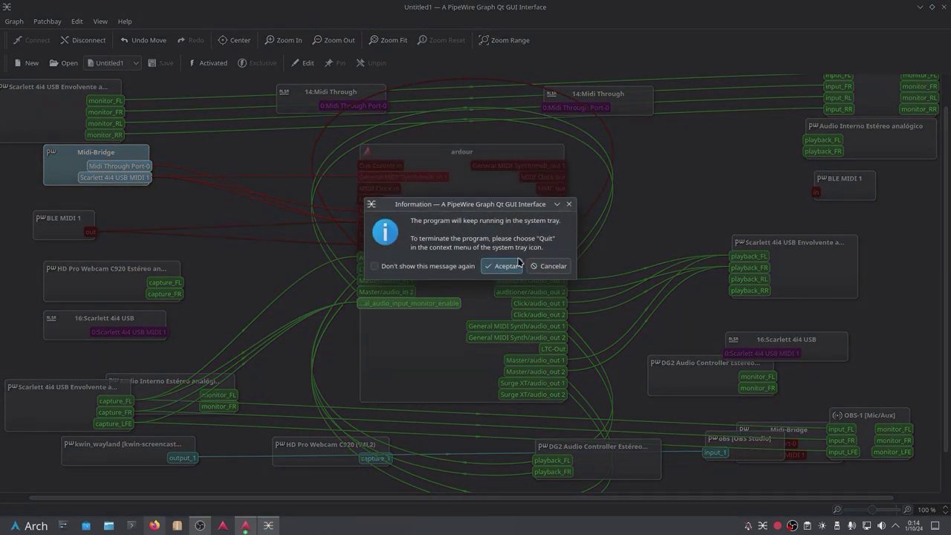
{"action": "left_click", "coordinate": [503, 266]}
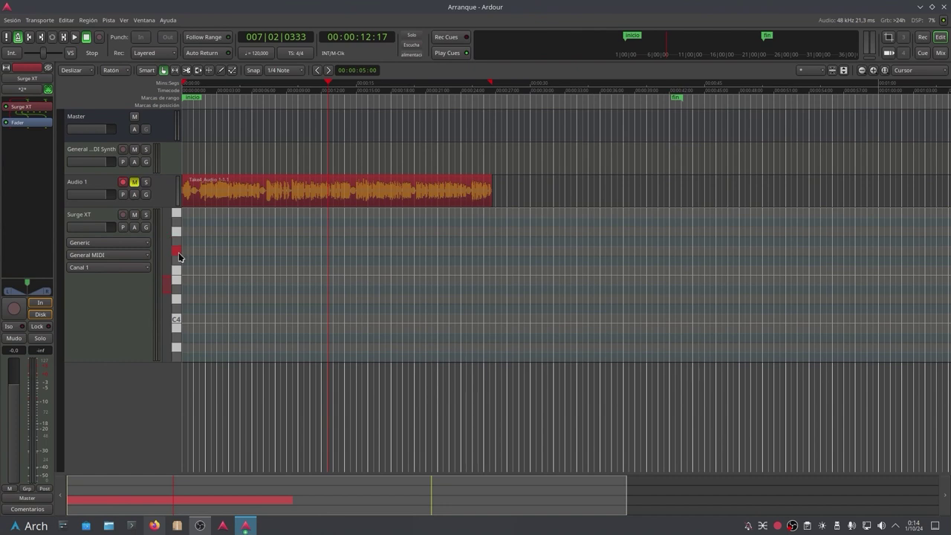
Play test notes on the Surge XT track's keyboard, and enlarge the General MIDI Synth track to try its keyboard too
{"action": "scroll", "coordinate": [169, 294], "scroll_direction": "down", "scroll_amount": 1}
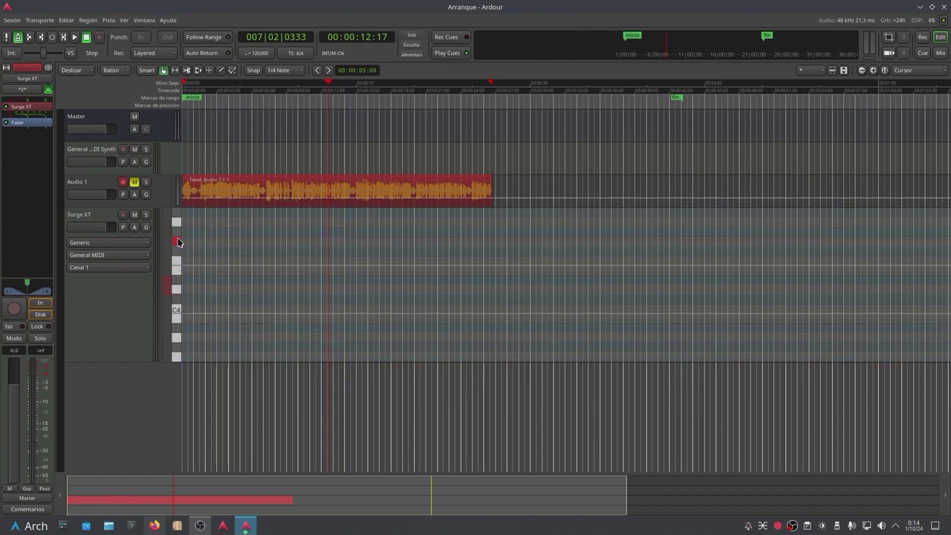
{"action": "left_click_drag", "start_coordinate": [178, 245], "coordinate": [177, 318]}
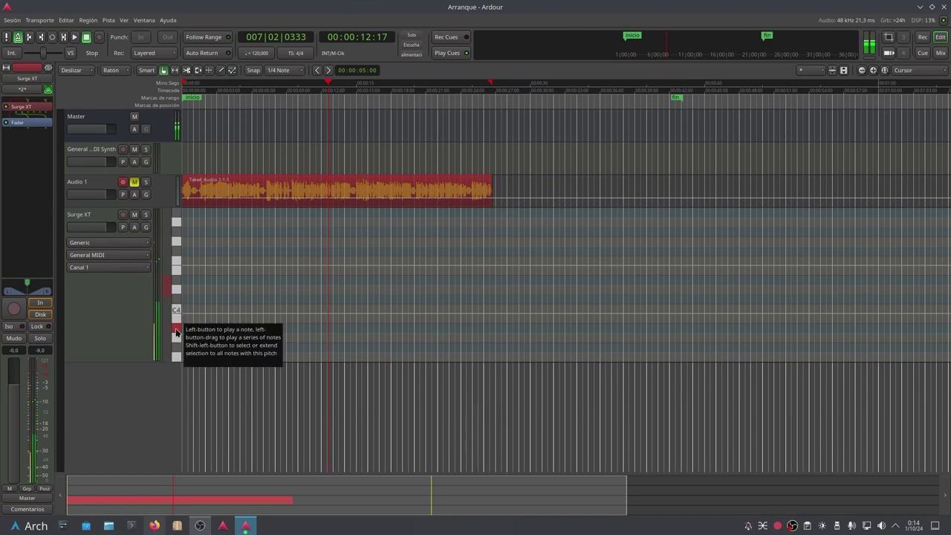
{"action": "left_click_drag", "start_coordinate": [104, 173], "coordinate": [105, 245]}
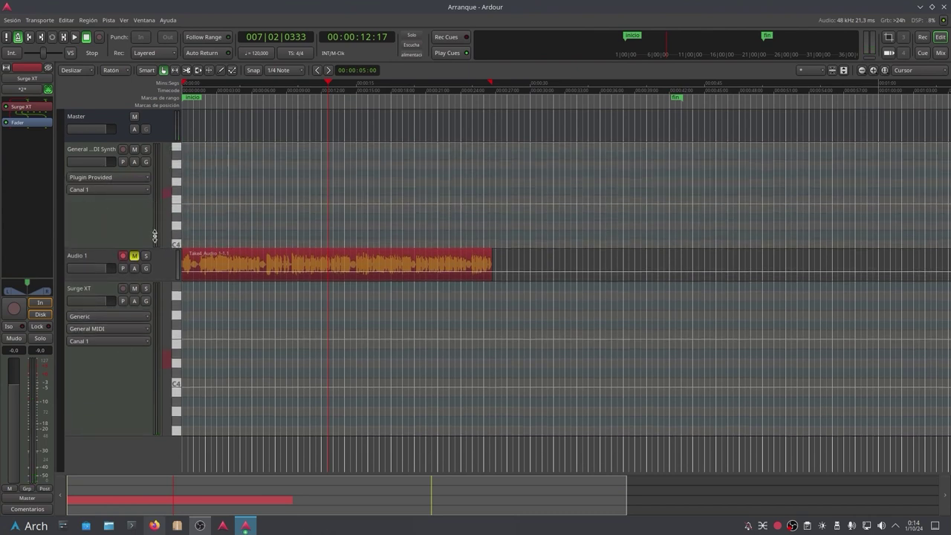
{"action": "left_click_drag", "start_coordinate": [177, 181], "coordinate": [174, 227]}
Reduce the General MIDI Synth track's height, then enlarge and unmute Audio 1 and delete its recorded region
{"action": "left_click_drag", "start_coordinate": [98, 245], "coordinate": [98, 209]}
{"action": "left_click_drag", "start_coordinate": [107, 242], "coordinate": [110, 349]}
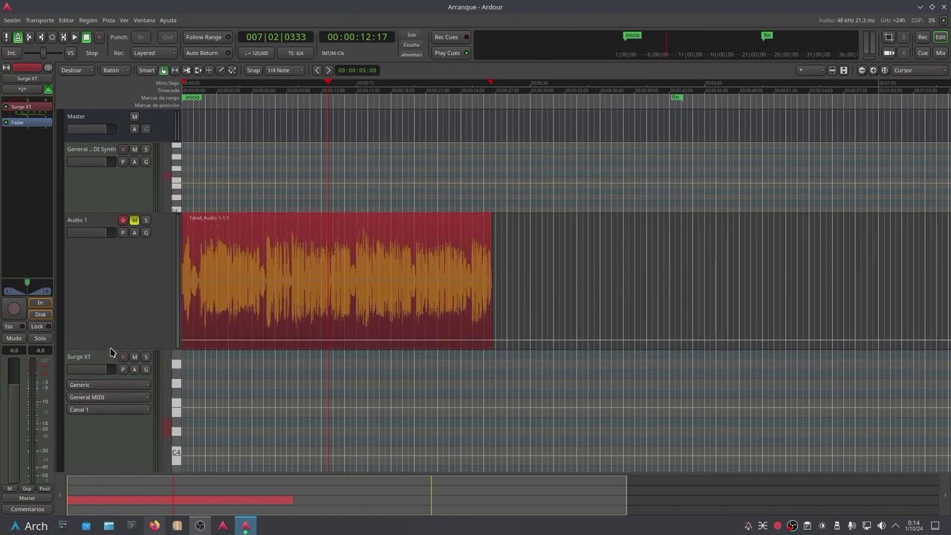
{"action": "left_click", "coordinate": [134, 222]}
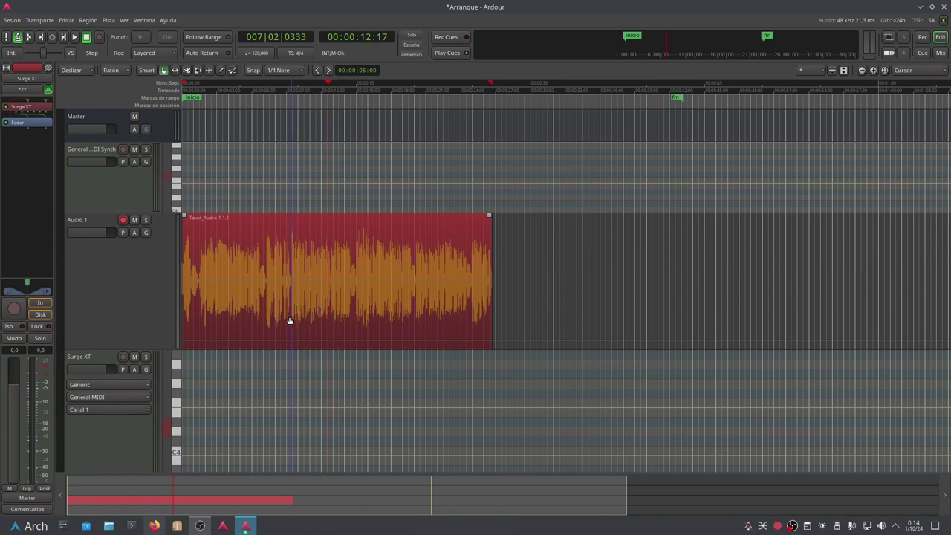
{"action": "key", "text": "Delete"}
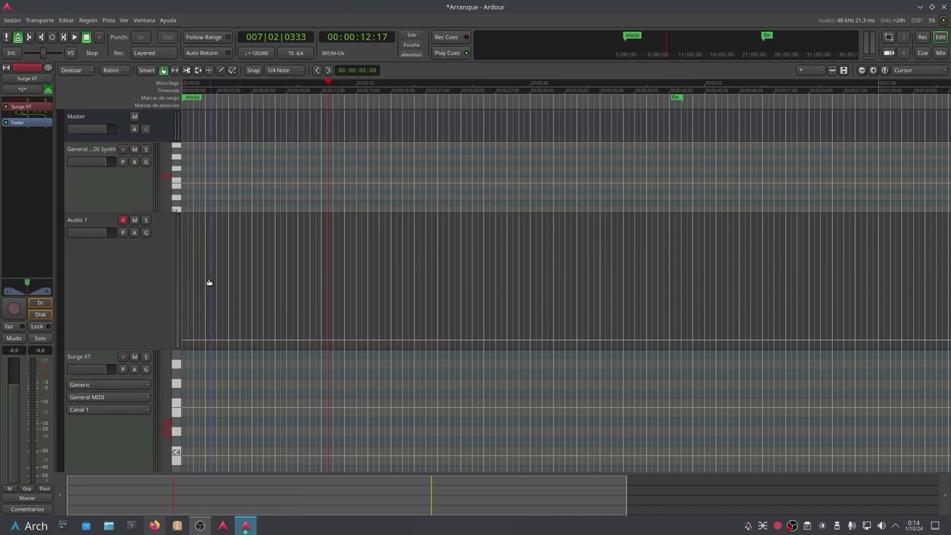
Record a new take of about 22 seconds on the Audio 1 track from the session start, with the track armed
{"action": "left_click", "coordinate": [124, 221]}
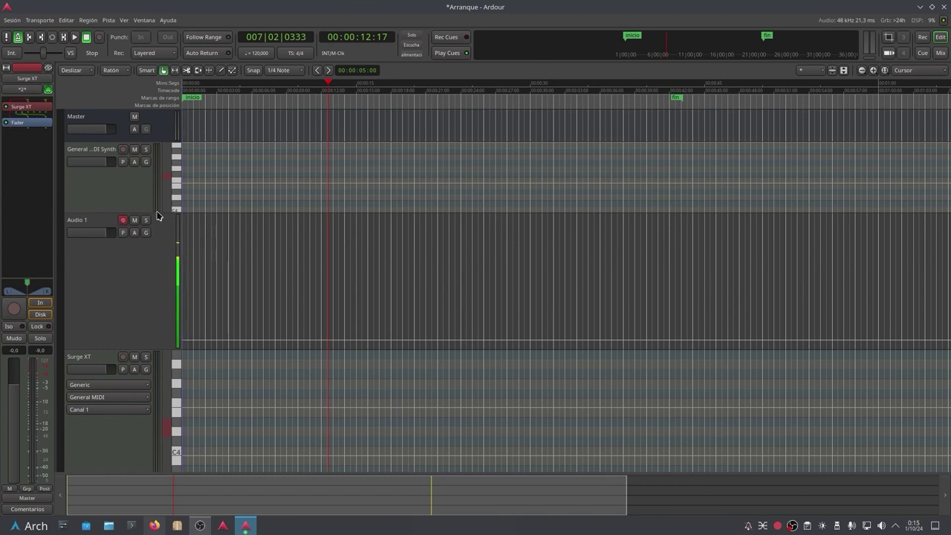
{"action": "left_click", "coordinate": [100, 38]}
{"action": "left_click", "coordinate": [28, 37]}
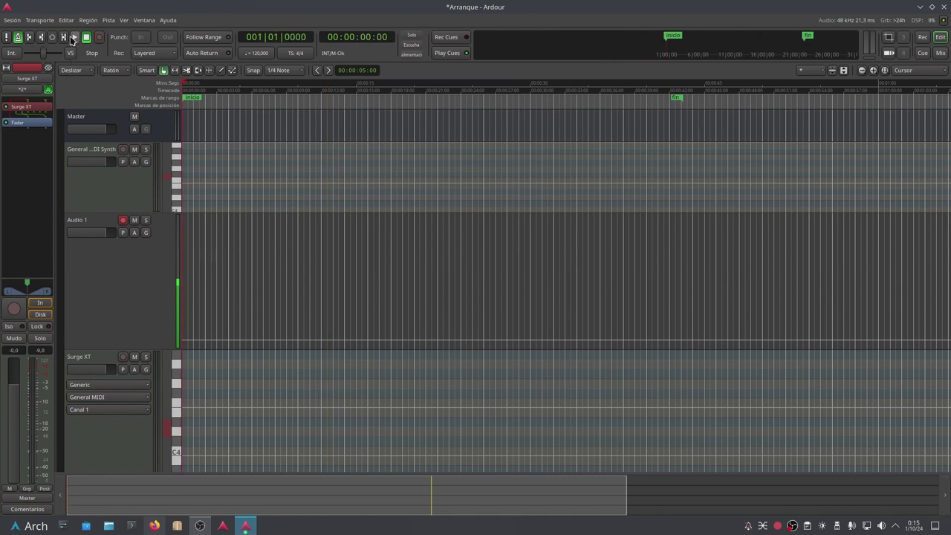
{"action": "left_click", "coordinate": [73, 38]}
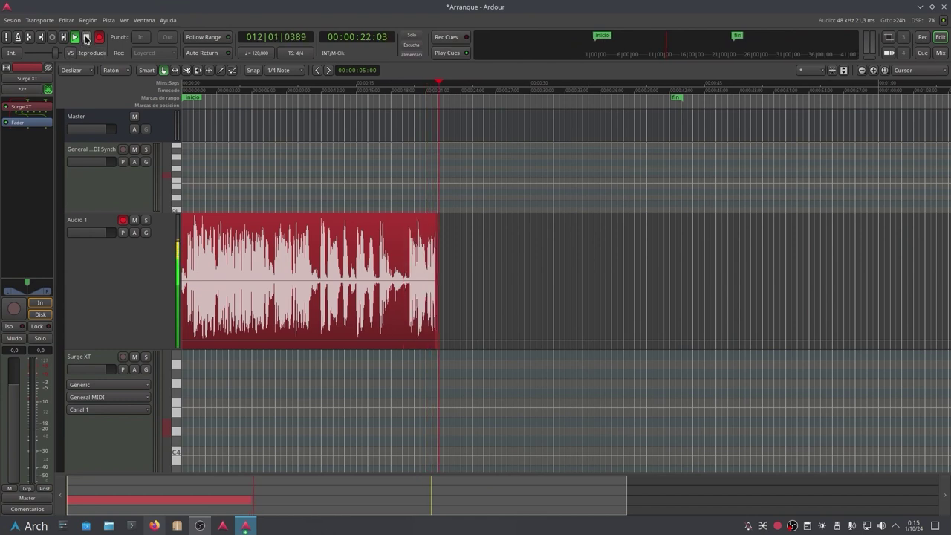
{"action": "left_click", "coordinate": [86, 36]}
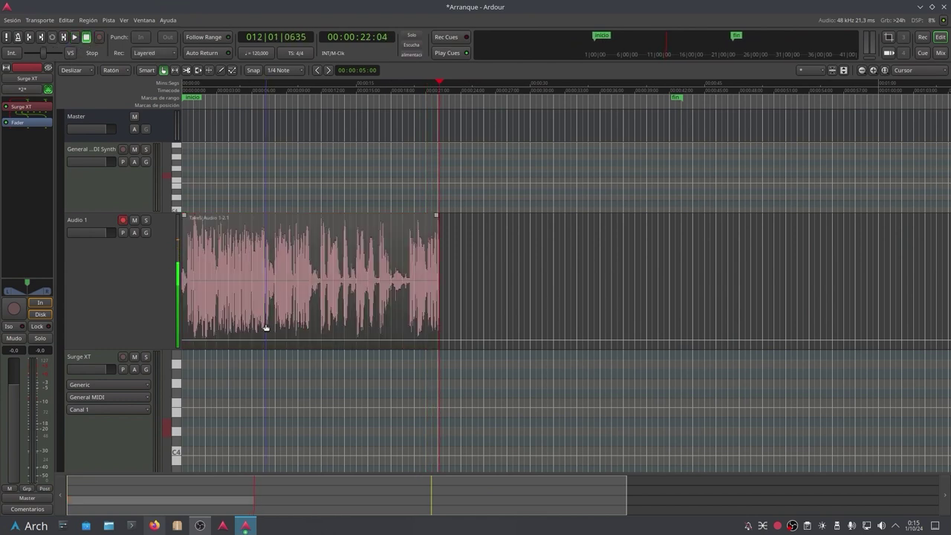
Switch to the qpwgraph patchbay, reposition the Scarlett 4i4 USB playback node to expose its links from Ardour, and return to Ardour
{"action": "left_click", "coordinate": [762, 525]}
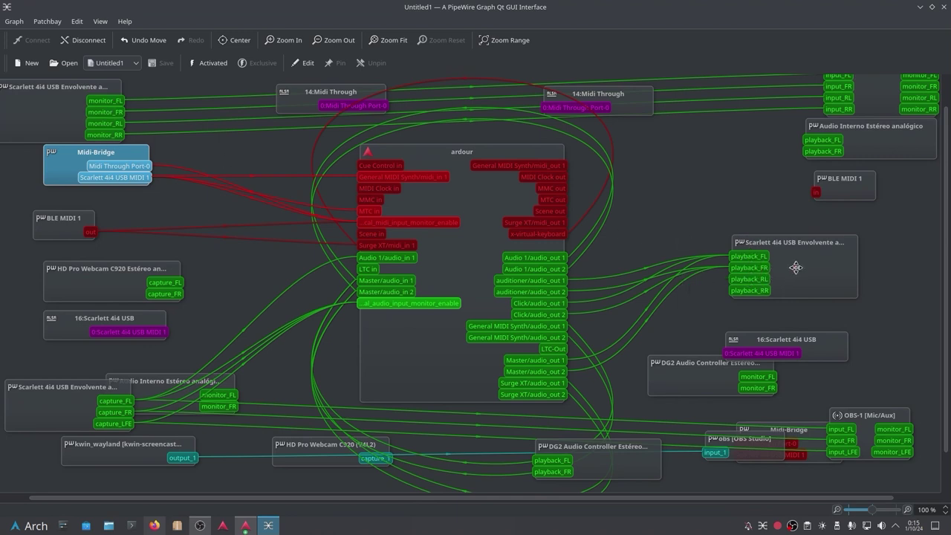
{"action": "left_click_drag", "start_coordinate": [795, 266], "coordinate": [806, 273]}
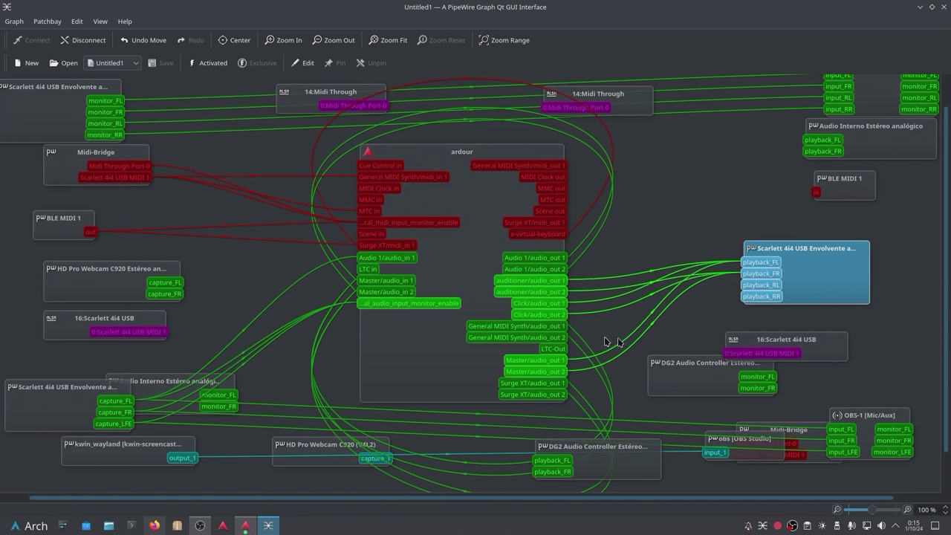
{"action": "mouse_move", "coordinate": [224, 528]}
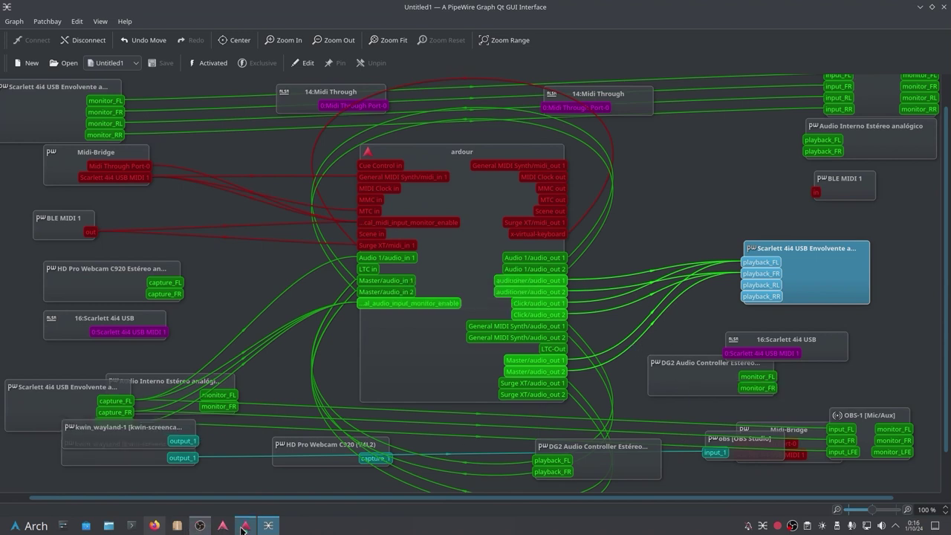
{"action": "left_click", "coordinate": [294, 508]}
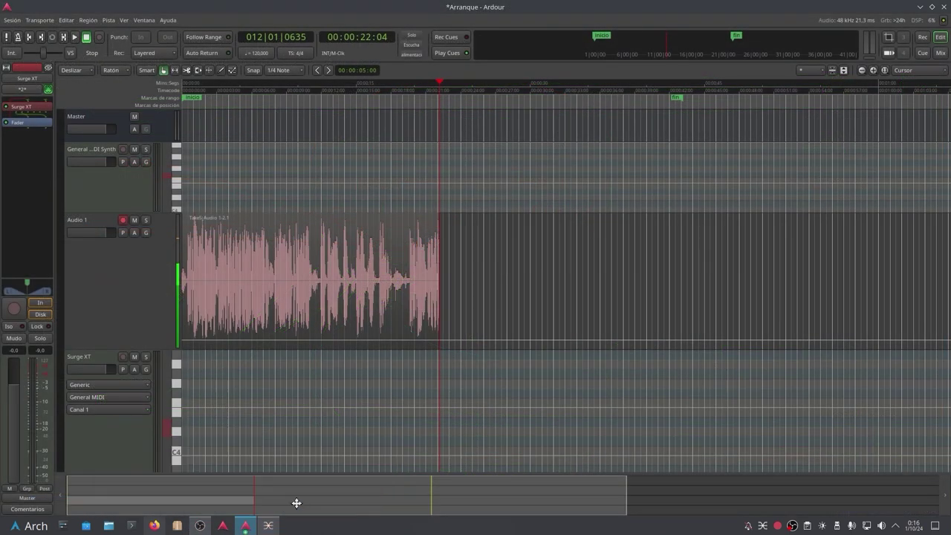
Play back the Audio 1 recording from the session start and stop after about 12 seconds
{"action": "left_click", "coordinate": [29, 40]}
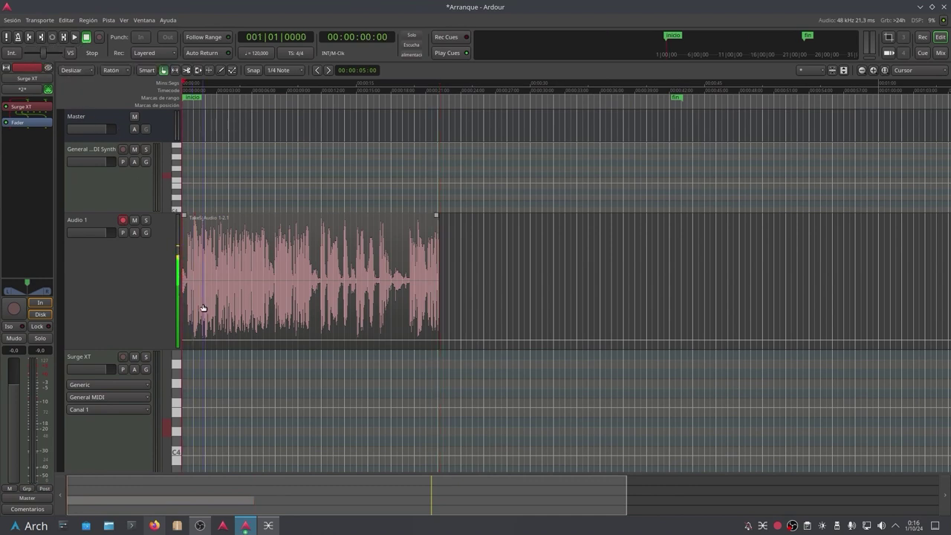
{"action": "left_click", "coordinate": [75, 37]}
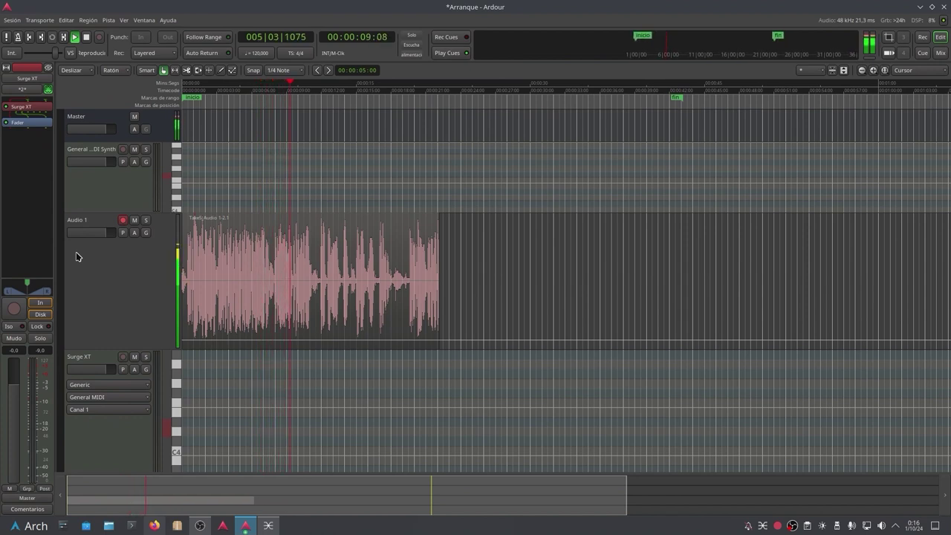
{"action": "key", "text": "space"}
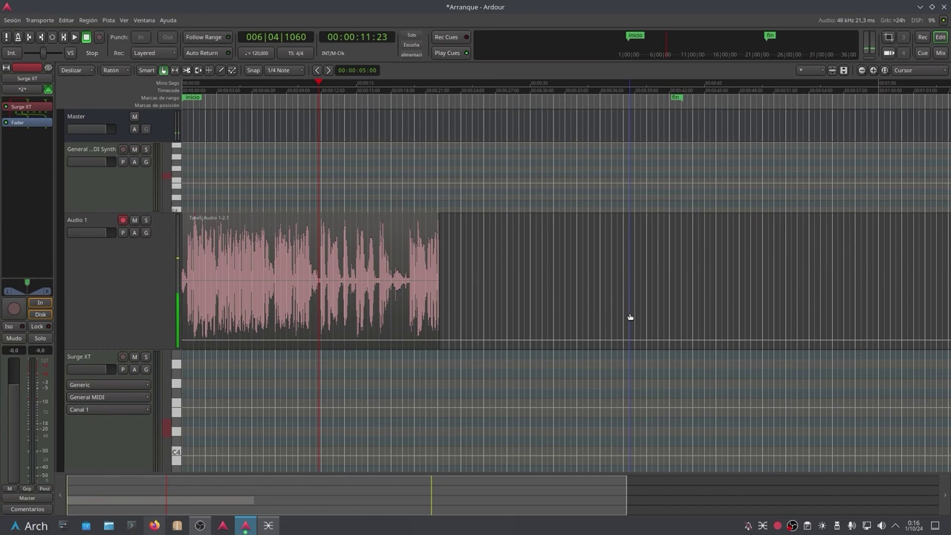
Disarm recording on the Audio 1 track and reduce its height to about half
{"action": "left_click", "coordinate": [122, 219]}
{"action": "left_click_drag", "start_coordinate": [120, 346], "coordinate": [123, 285]}
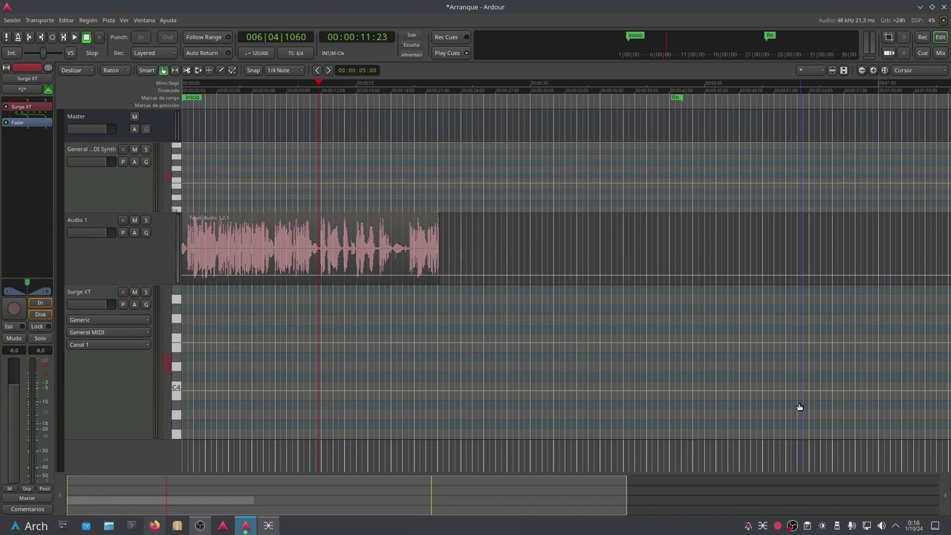